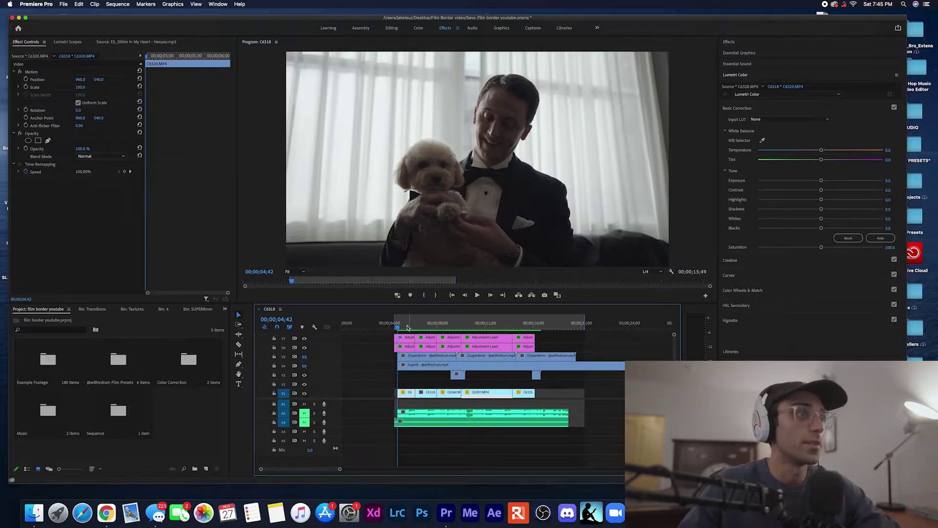
Preview the sequence, toggling the top track off and on to compare the footage
mouse_move(400, 327)
mouse_down()
mouse_move(492, 322)
mouse_move(411, 328)
mouse_up()
key(space)
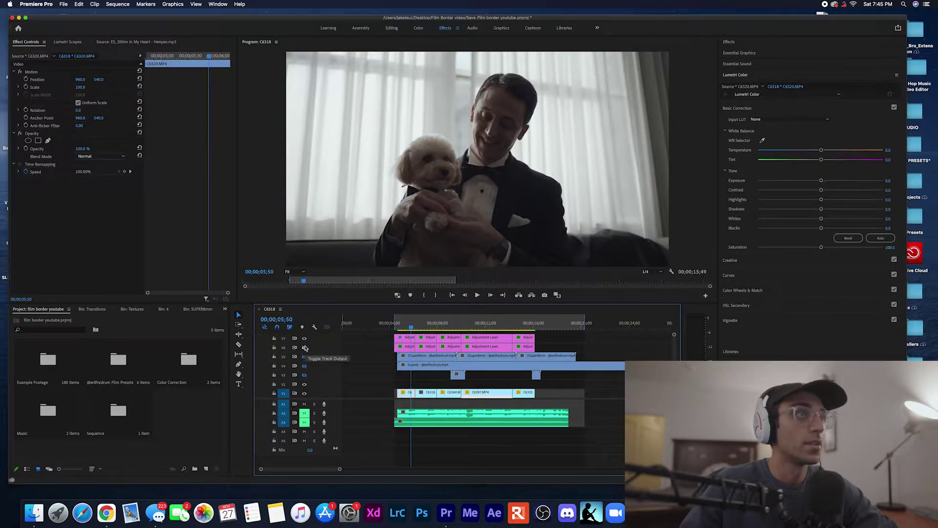
click(304, 339)
click(304, 339)
click(391, 327)
mouse_move(391, 331)
mouse_down()
mouse_move(482, 326)
mouse_move(402, 332)
mouse_up()
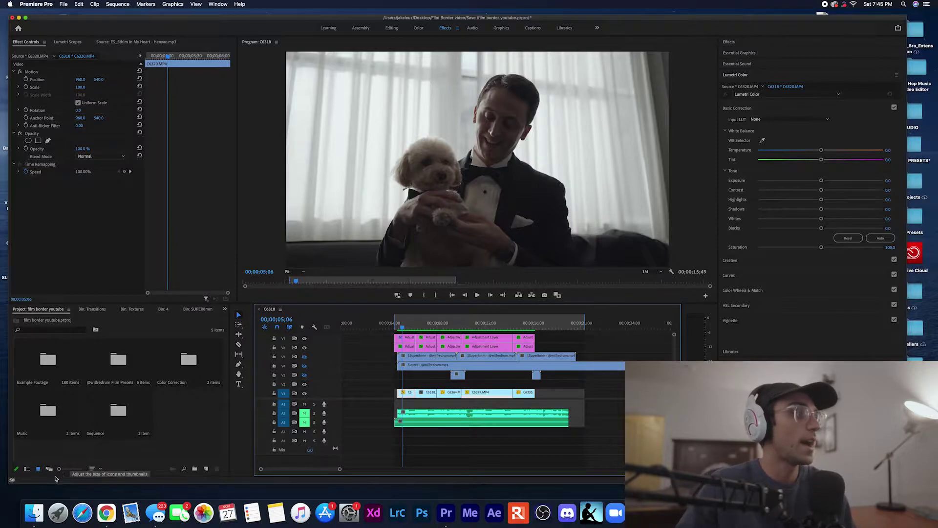
Import the Film Presets folder from Expansion > ADOBE PRESETS > Film Style PRESETS and open its bin
click(34, 512)
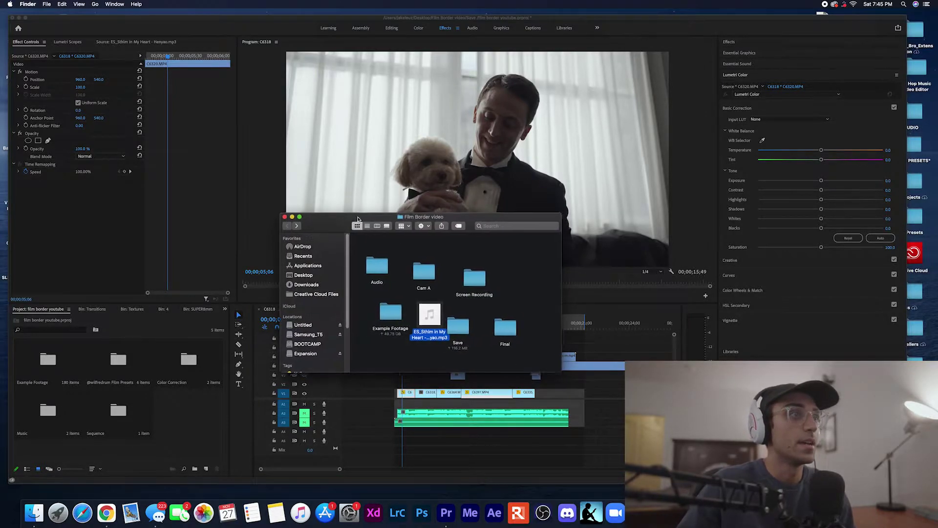
drag(360, 217, 519, 196)
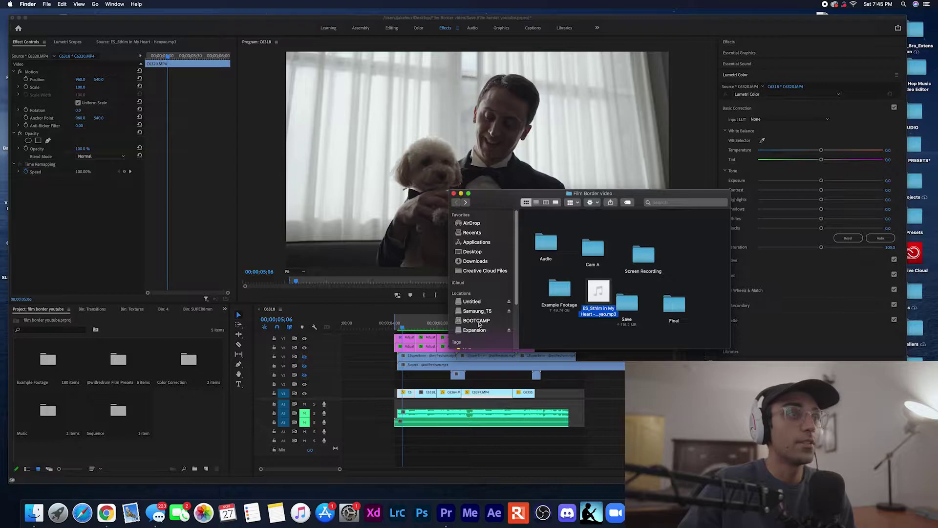
click(474, 330)
drag(736, 350, 832, 408)
double_click(781, 230)
click(781, 231)
double_click(781, 231)
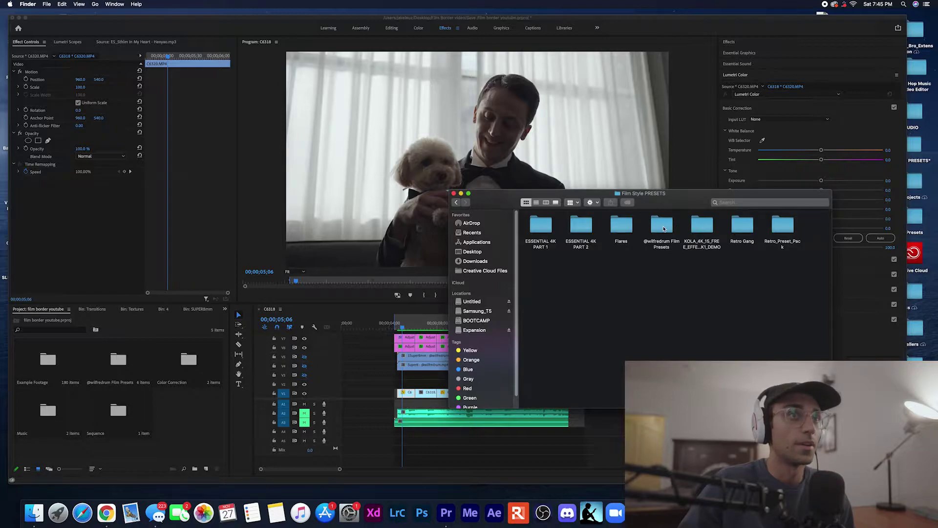
mouse_move(664, 229)
mouse_down()
mouse_move(276, 305)
mouse_move(123, 394)
mouse_move(120, 381)
mouse_move(303, 374)
mouse_move(119, 379)
mouse_move(658, 252)
mouse_move(661, 233)
mouse_up()
double_click(116, 367)
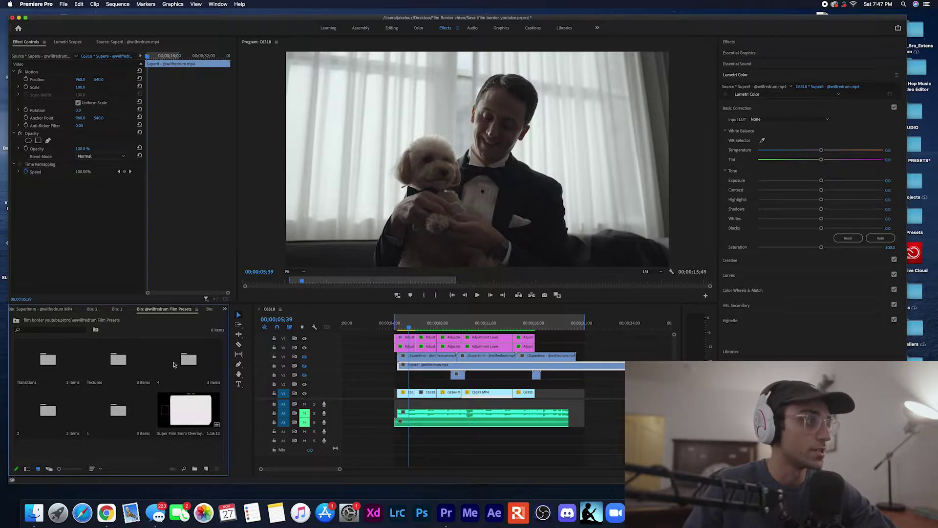
Preview the Super8 border clip from bin 4, trim its start, and drop it into the sequence
double_click(170, 384)
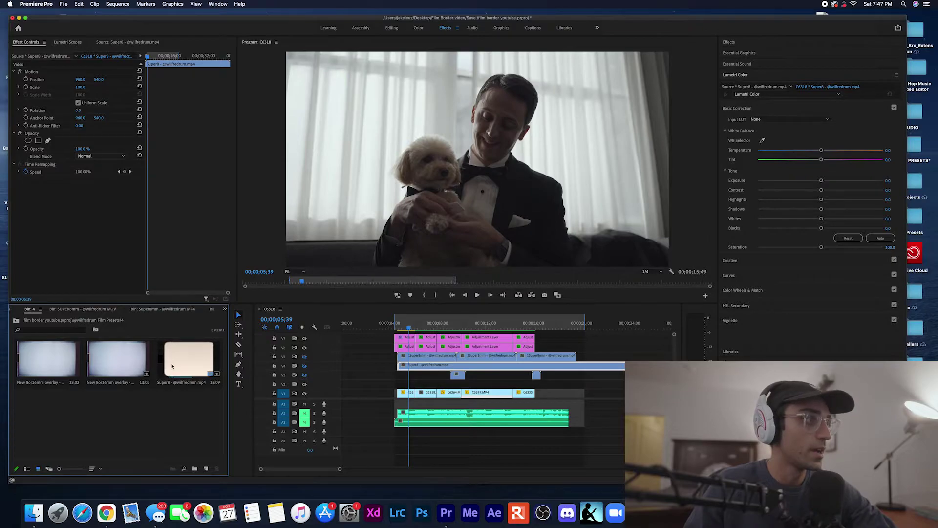
double_click(169, 362)
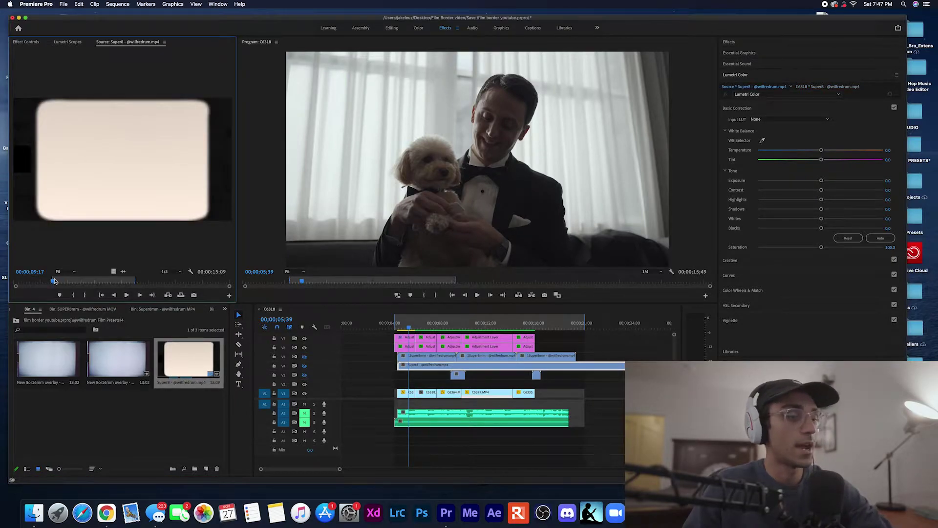
drag(55, 281, 111, 281)
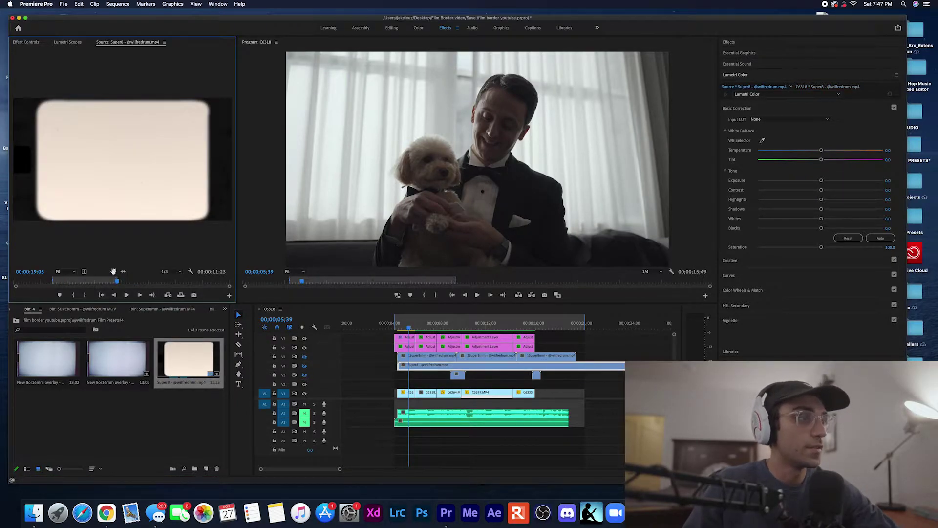
drag(114, 271, 399, 385)
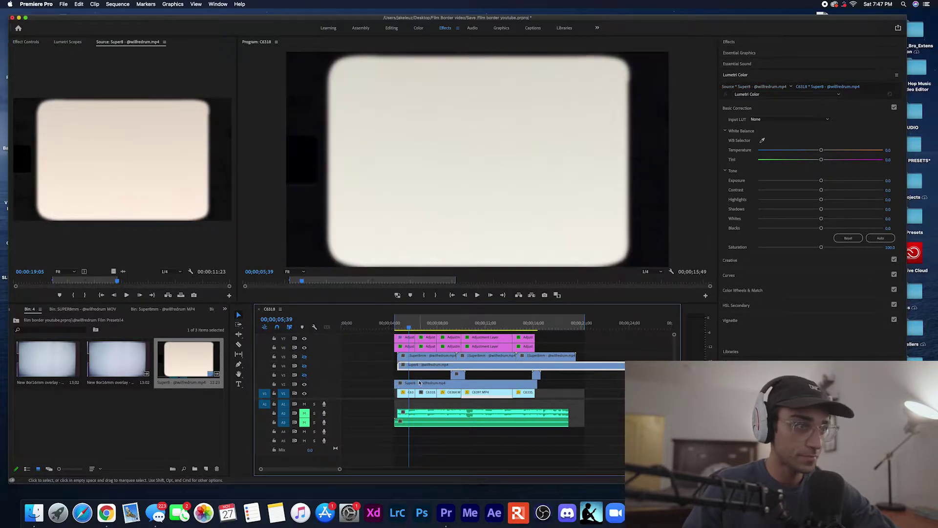
Delete the stray overlay placed on V2 and turn on the V4 Super8 track output
click(419, 383)
key(Delete)
click(414, 368)
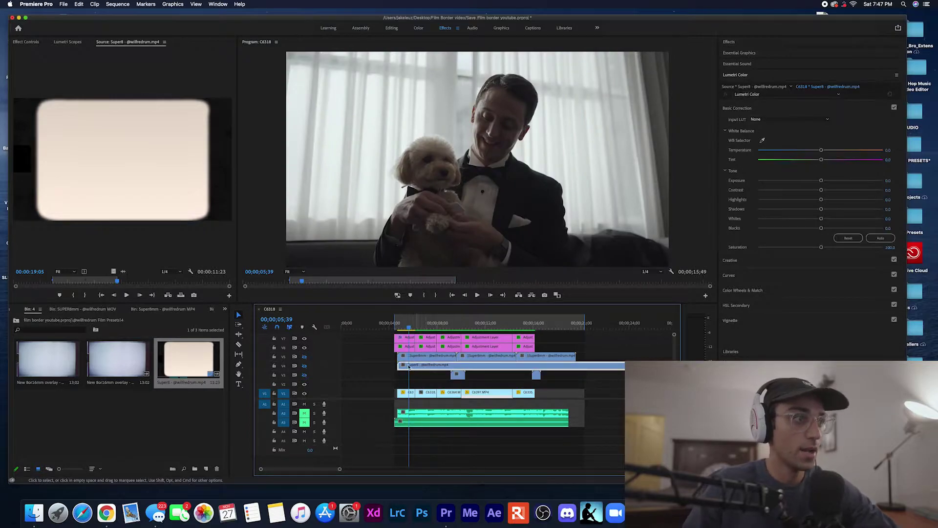
click(305, 366)
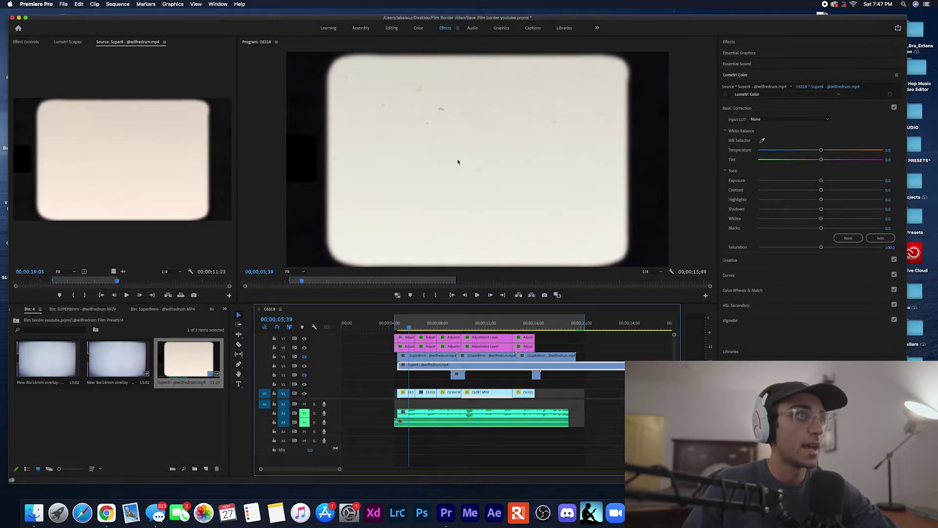
Set the Super8 overlay's Opacity blend mode to Multiply, then hide its track to compare
click(31, 43)
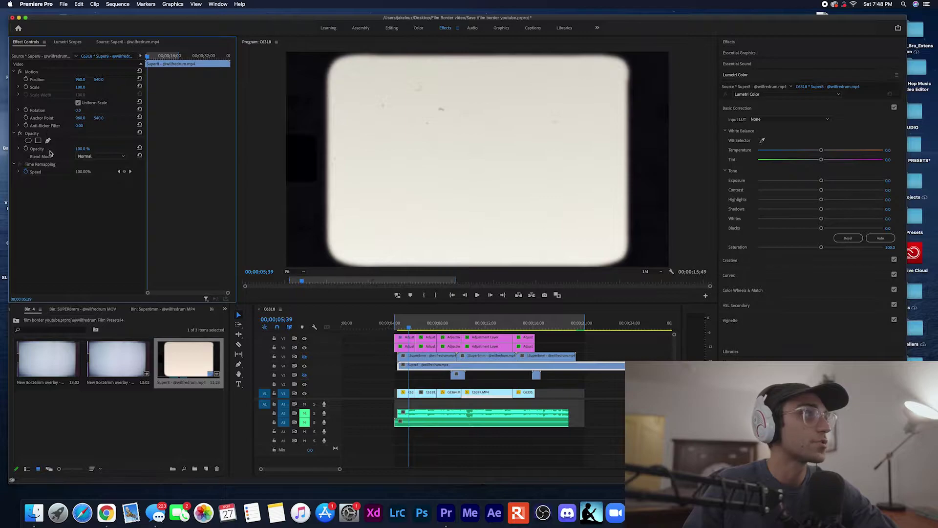
click(86, 157)
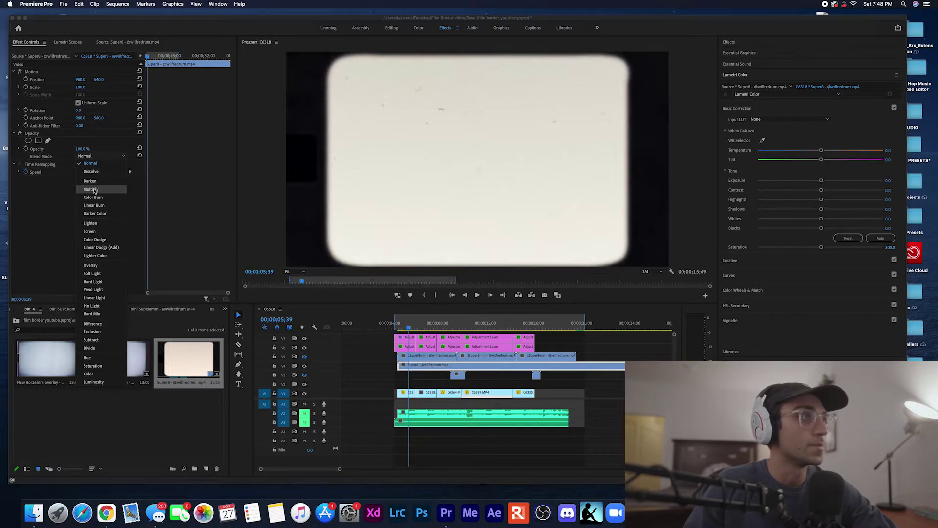
click(91, 190)
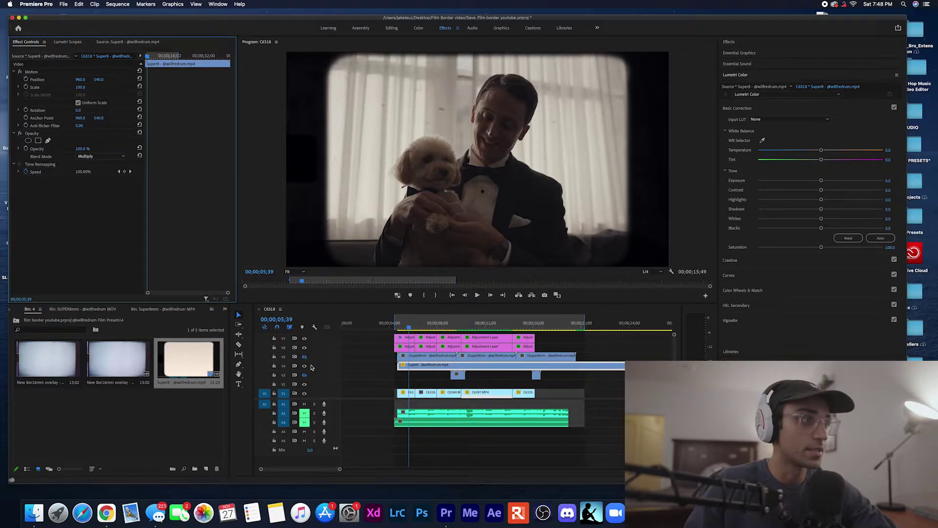
click(305, 366)
click(304, 374)
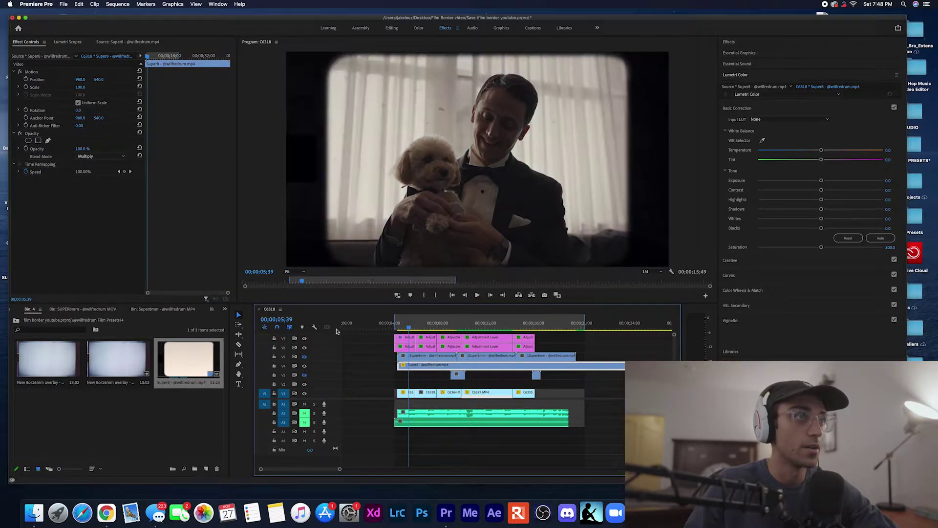
key(space)
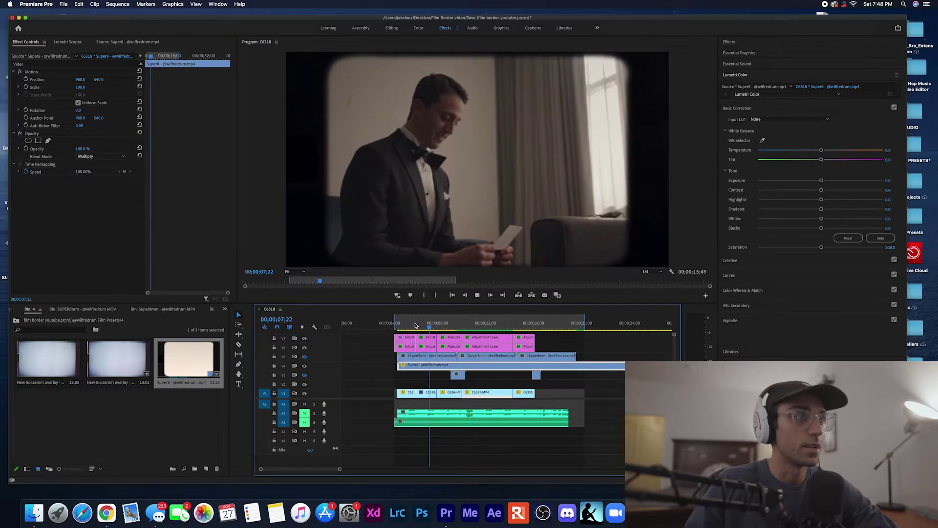
key(space)
click(403, 329)
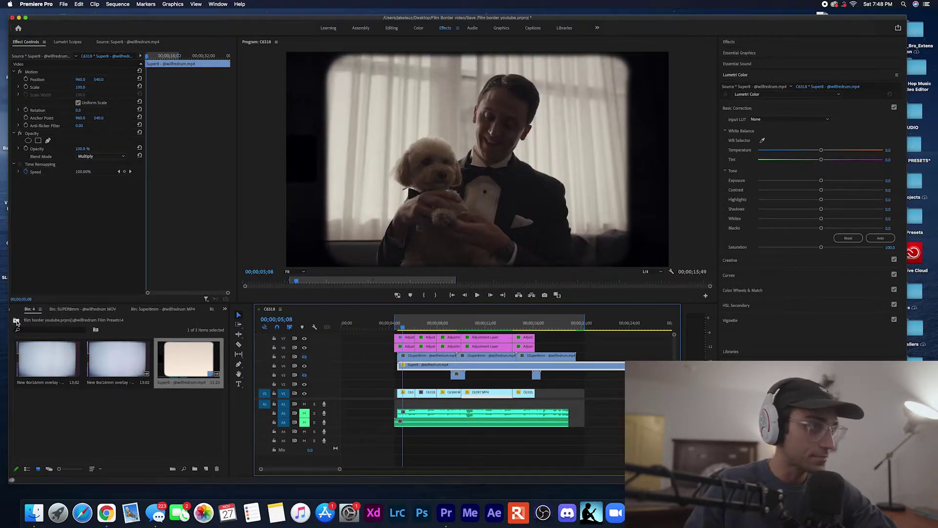
click(16, 320)
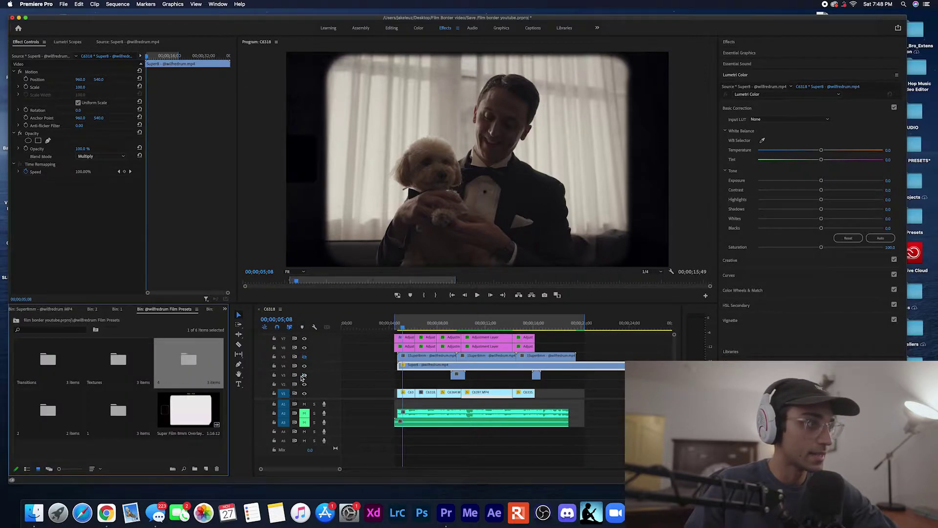
Toggle the V3 output and load the first Super8mm overlay clip from its sub-bin into the Source monitor
click(304, 375)
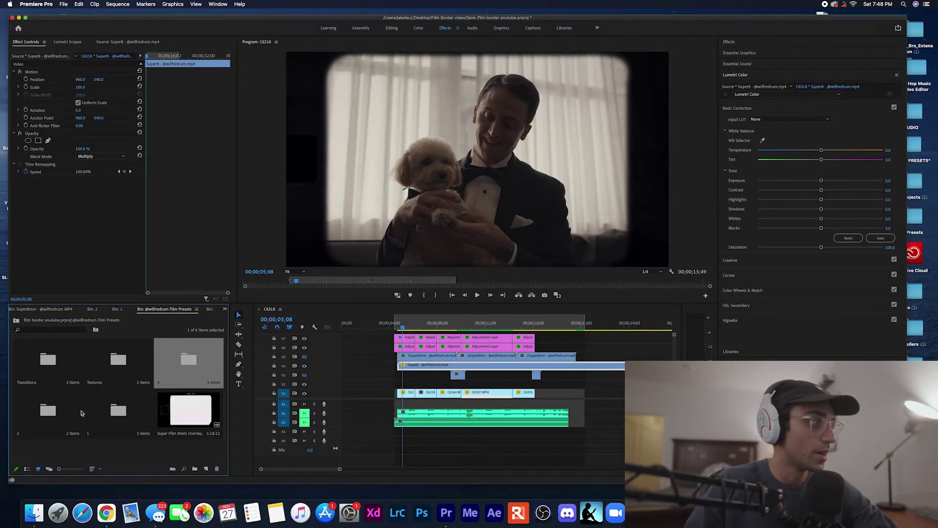
double_click(105, 413)
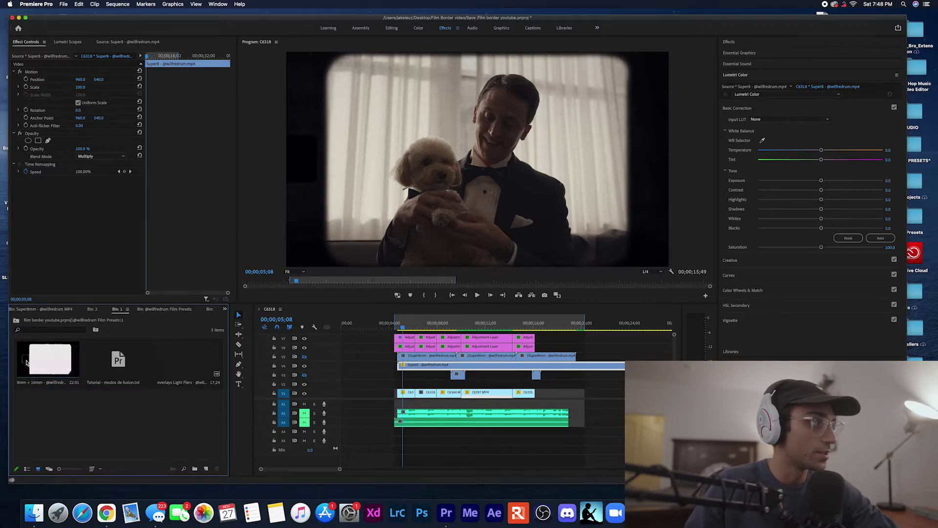
click(16, 320)
click(44, 415)
double_click(44, 414)
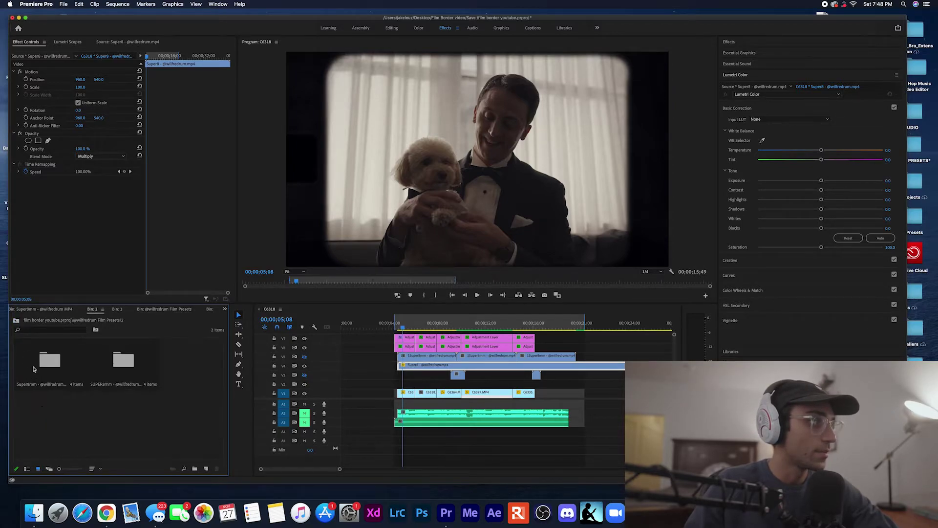
double_click(33, 366)
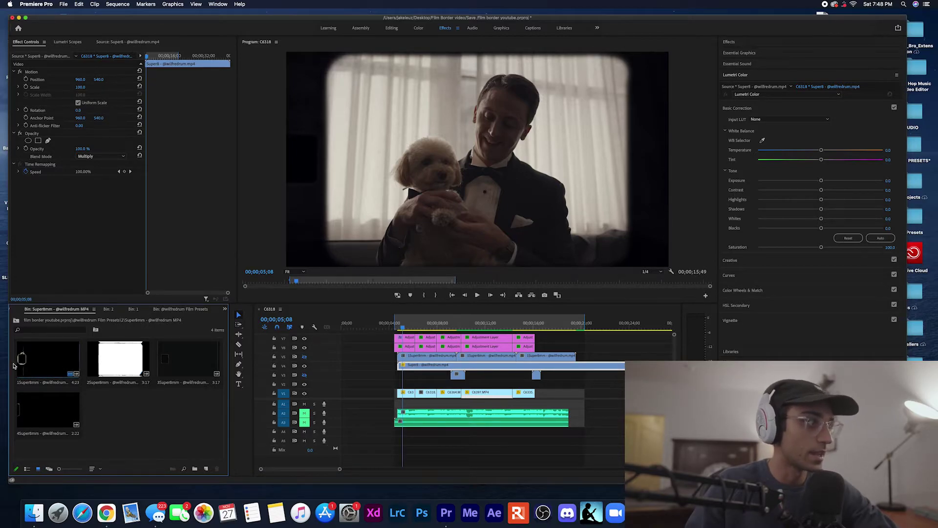
double_click(33, 368)
Mark a 2:01-long In/Out section of 1Super8mm and place it in the sequence
click(46, 281)
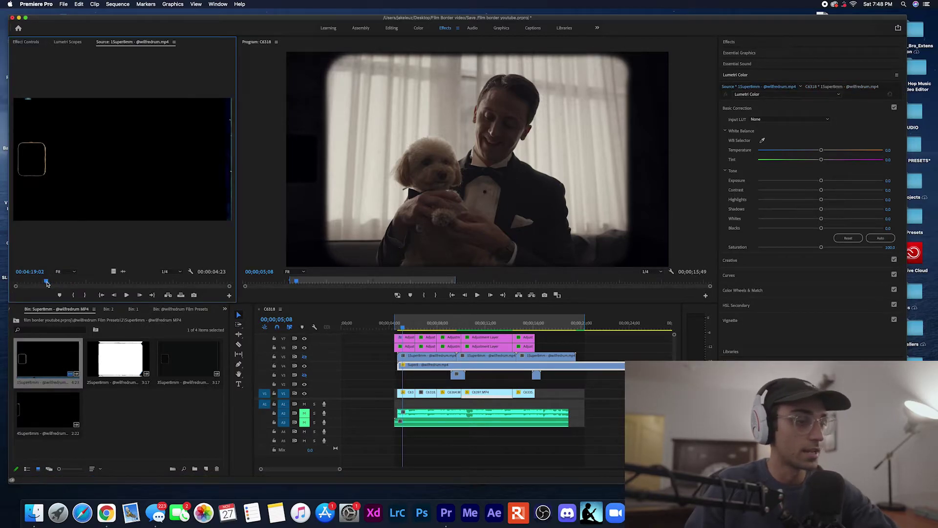
key(i)
click(106, 281)
click(133, 281)
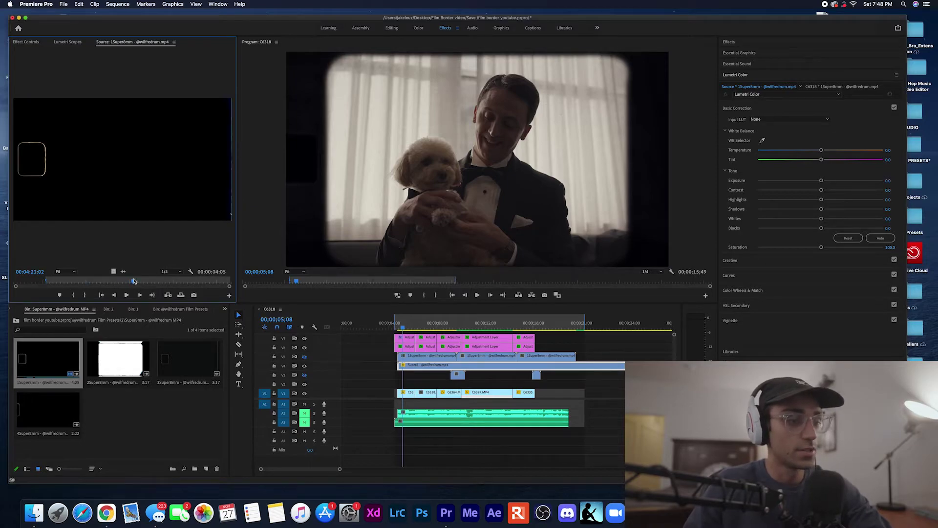
key(o)
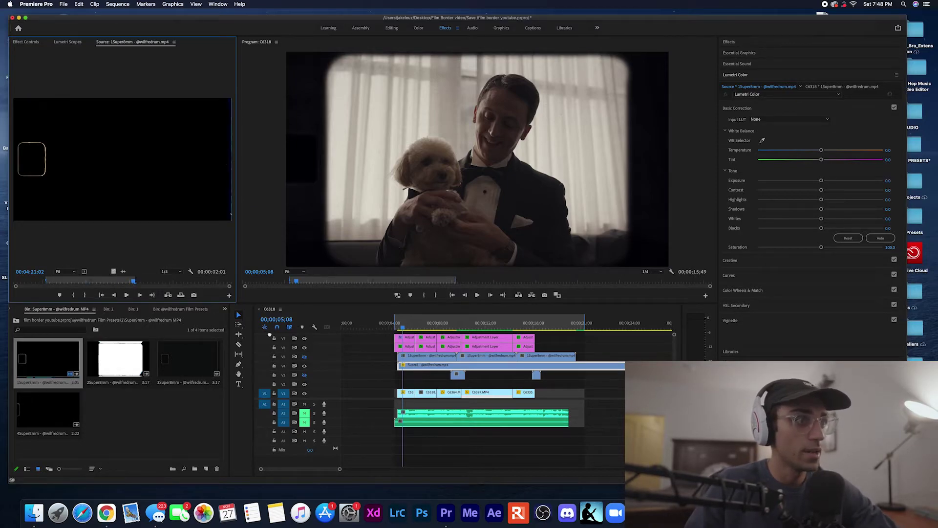
drag(269, 335, 384, 361)
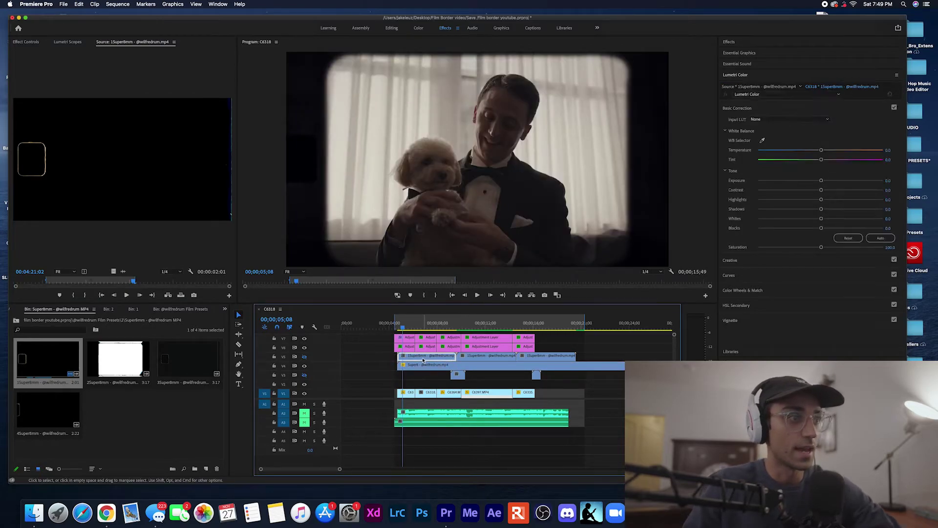
Set the new Super 8mm overlay's blend mode to Screen and play back to preview it
click(305, 357)
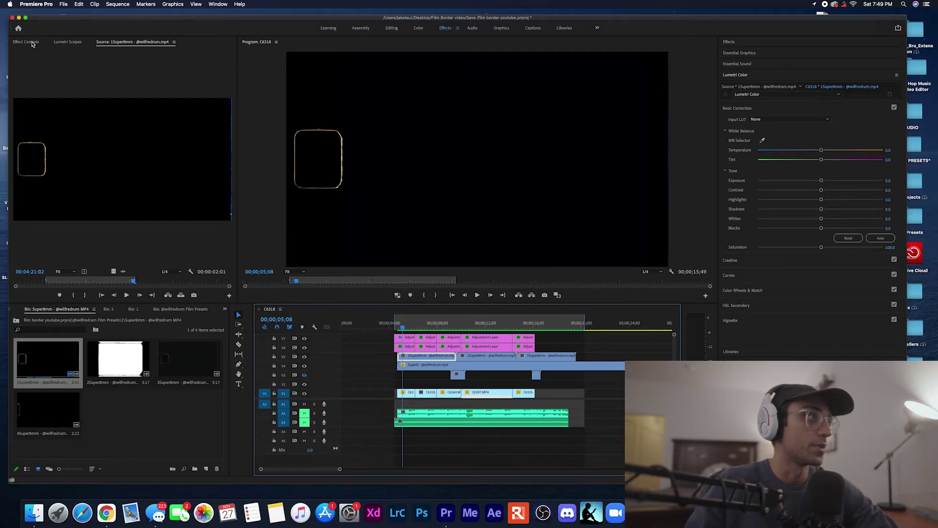
click(31, 43)
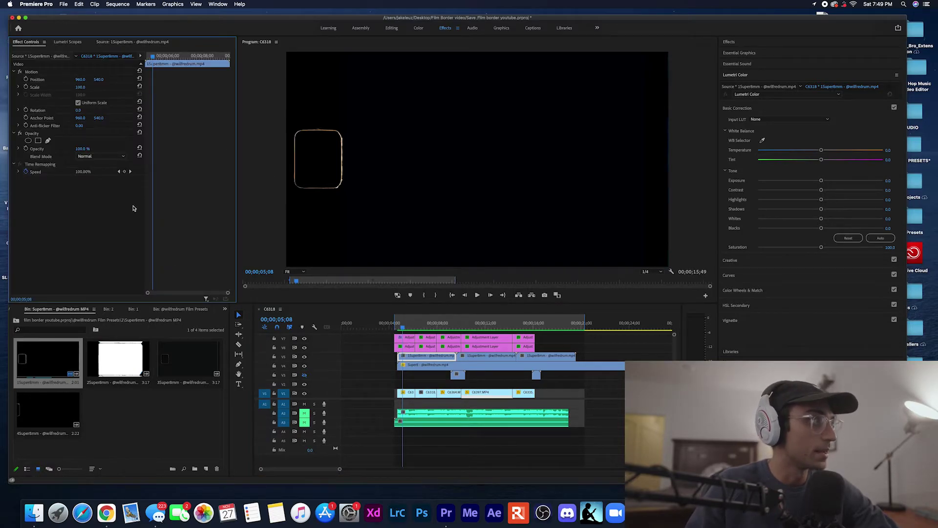
click(97, 157)
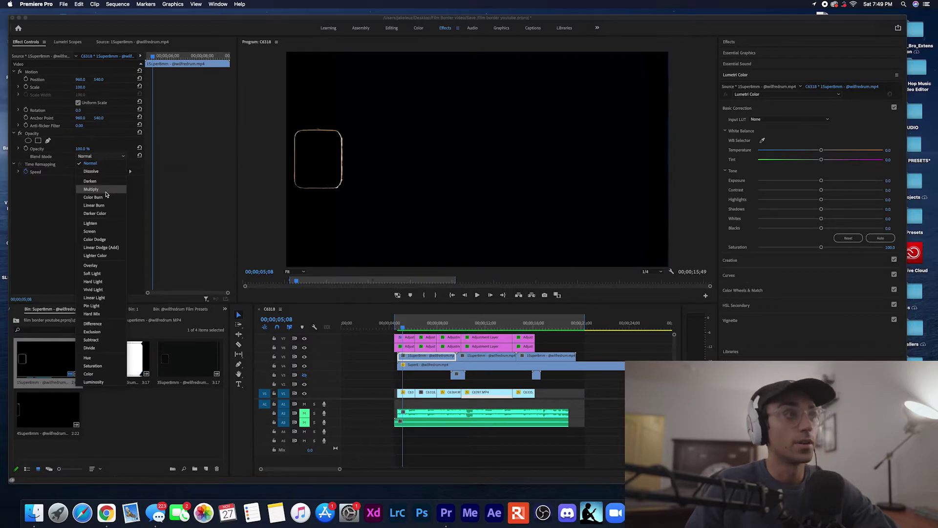
click(97, 232)
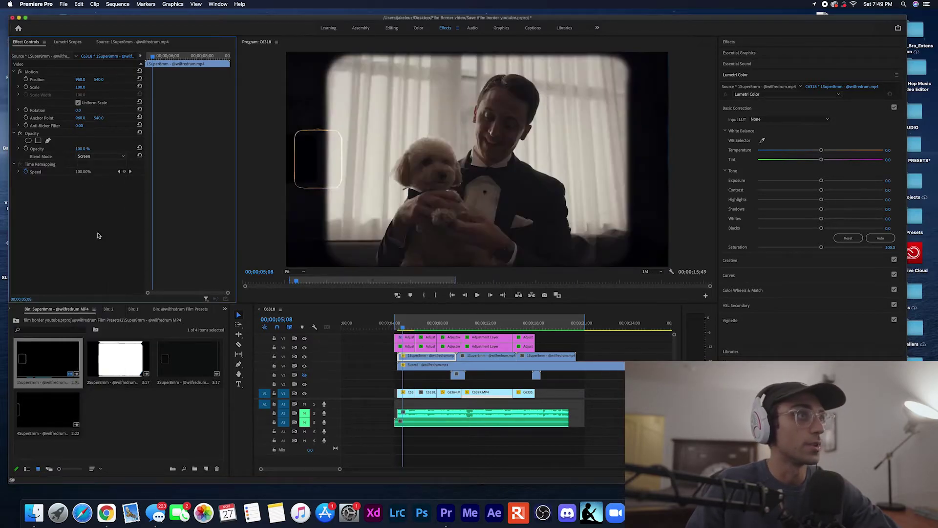
click(395, 327)
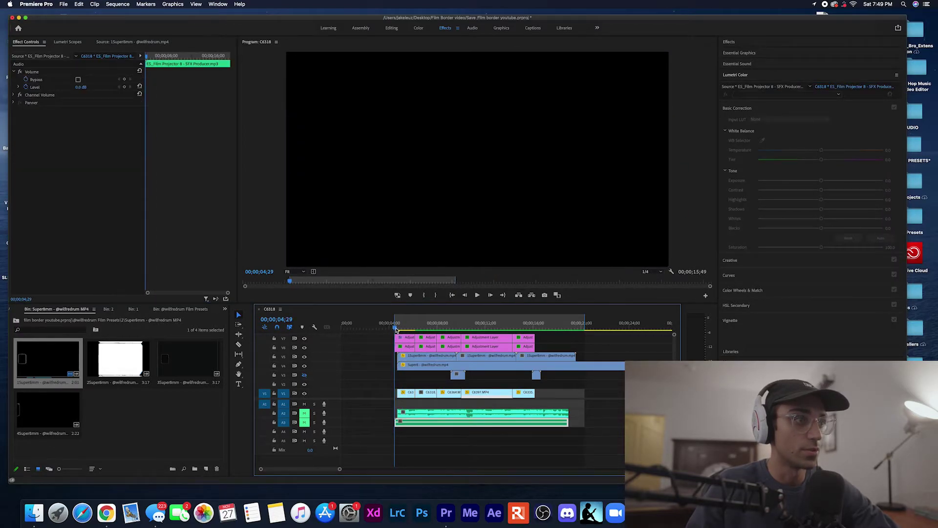
key(space)
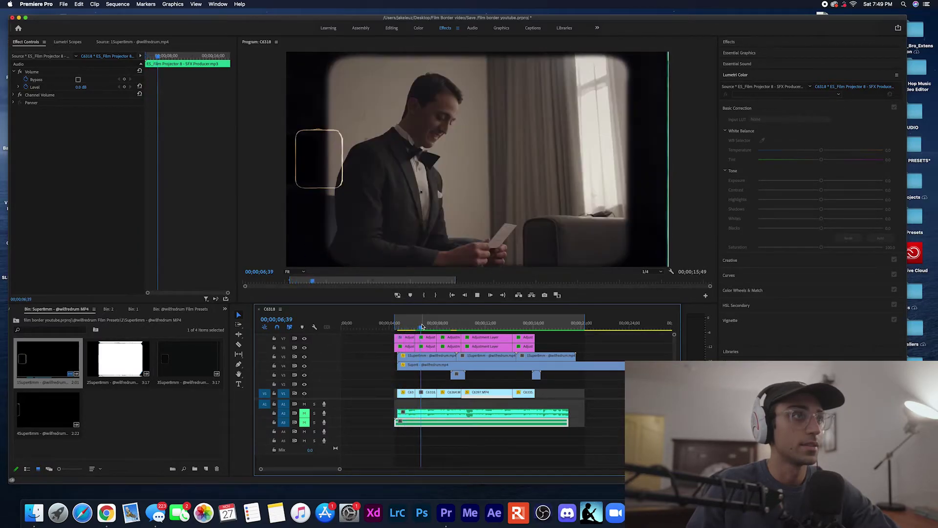
Set the later Super 8mm overlay clip's blend mode to Screen as well
click(475, 323)
click(489, 355)
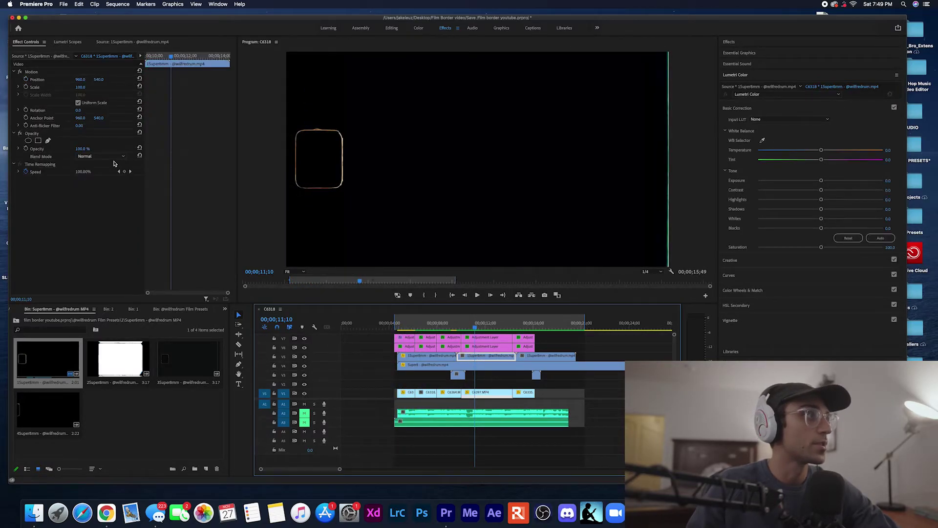
click(113, 157)
click(103, 234)
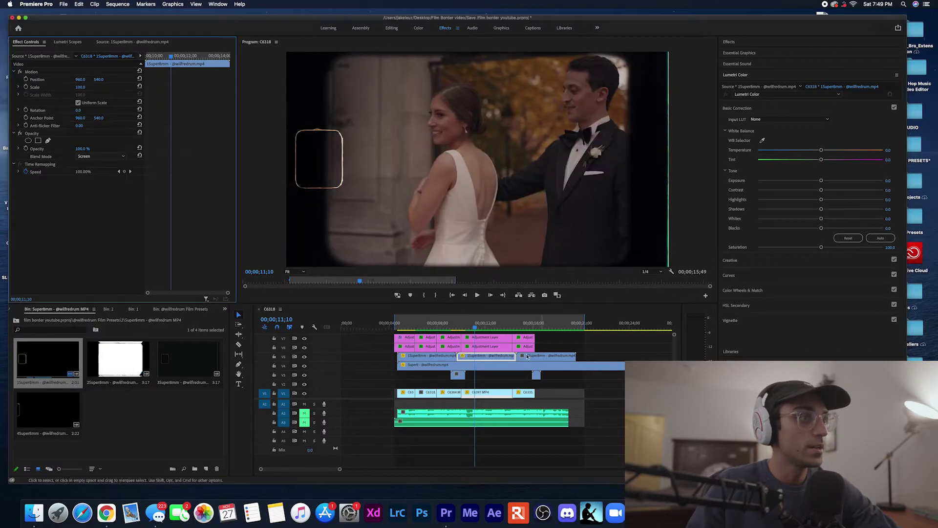
Drag the first Super 8mm overlay clip earlier in the timeline
click(421, 325)
click(423, 356)
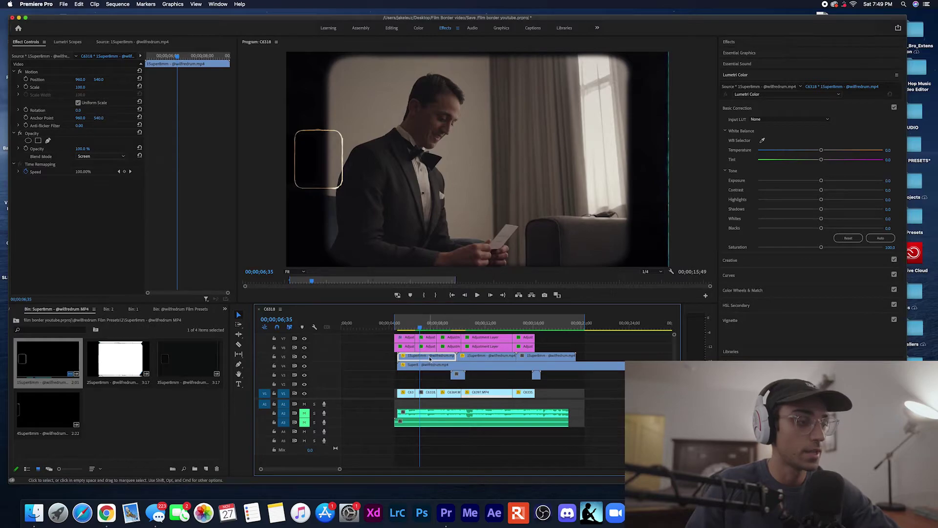
drag(426, 360, 354, 360)
Zoom the timeline out and scrub through the footage to check the overlays
key(minus)
drag(394, 327, 417, 327)
click(420, 355)
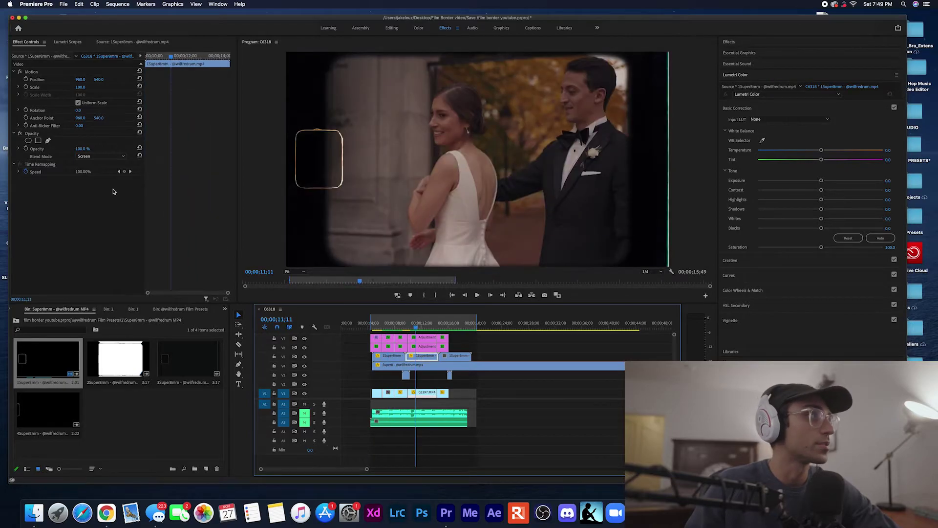
Set the last Super 8mm overlay's blend mode to Screen, then scrub back to the groom's shot
click(450, 323)
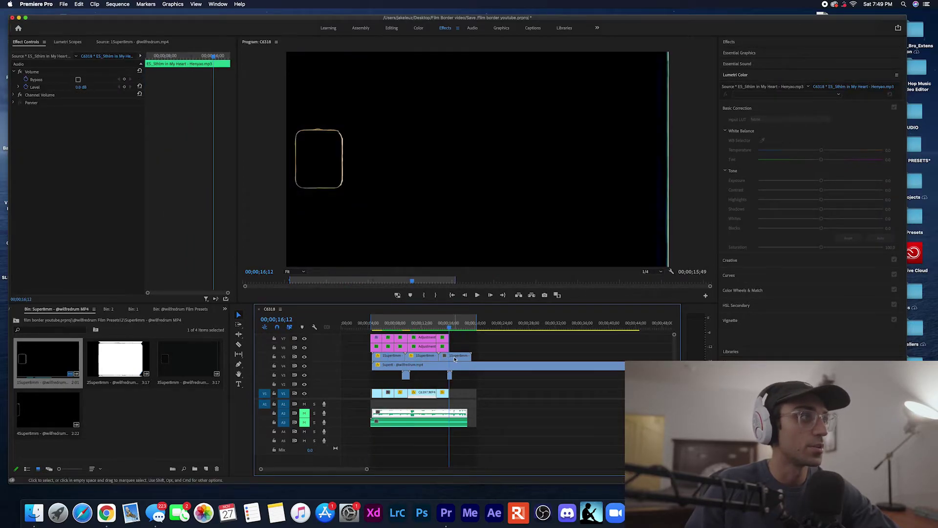
click(100, 157)
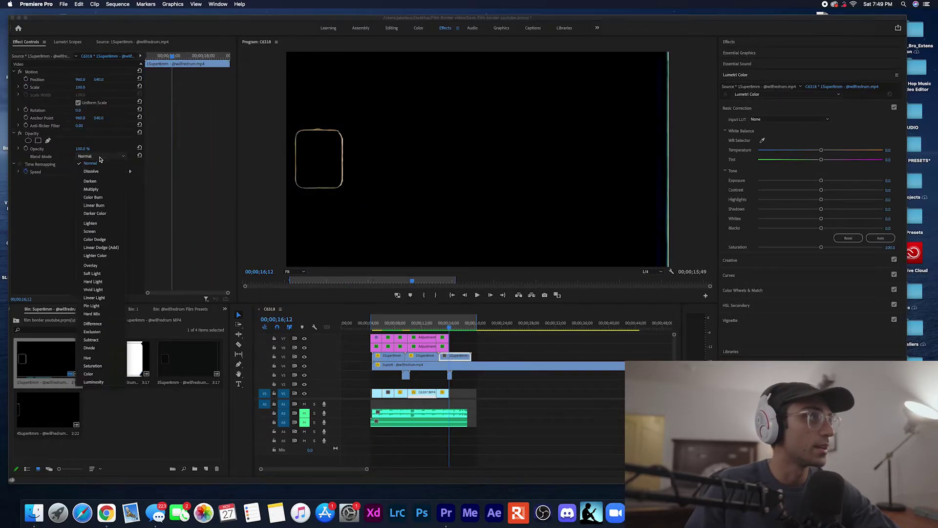
click(103, 231)
click(401, 326)
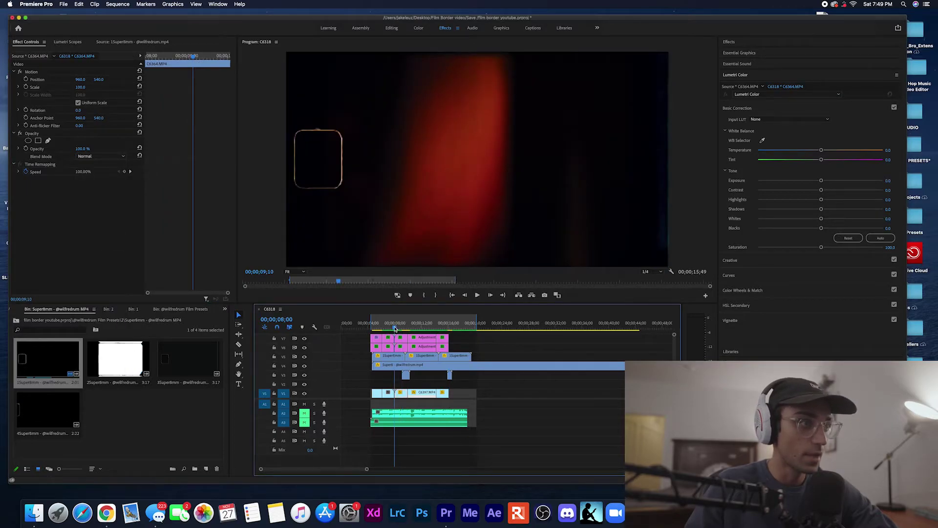
drag(395, 329, 389, 329)
Go to Film Presets > Transitions and preview burn 1.mp4 in the Source monitor
click(16, 321)
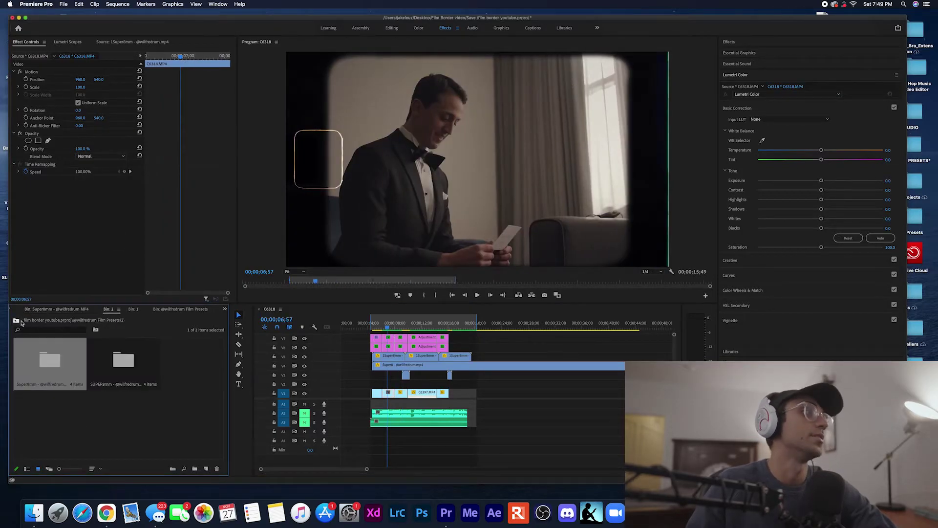
click(17, 321)
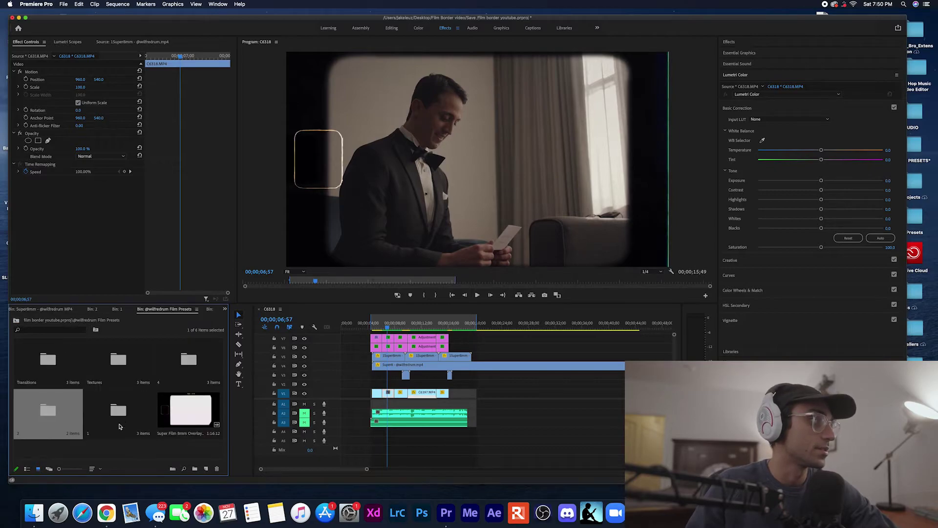
double_click(52, 368)
double_click(42, 364)
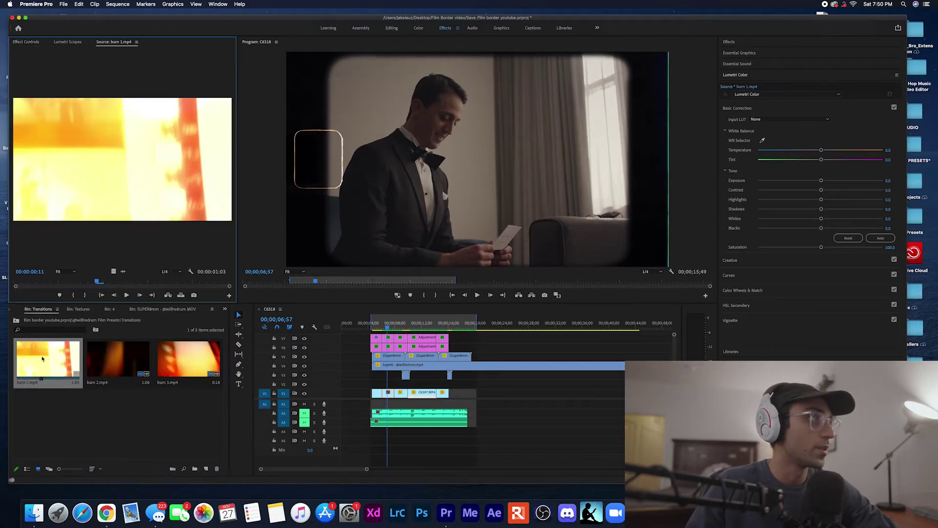
click(23, 284)
key(space)
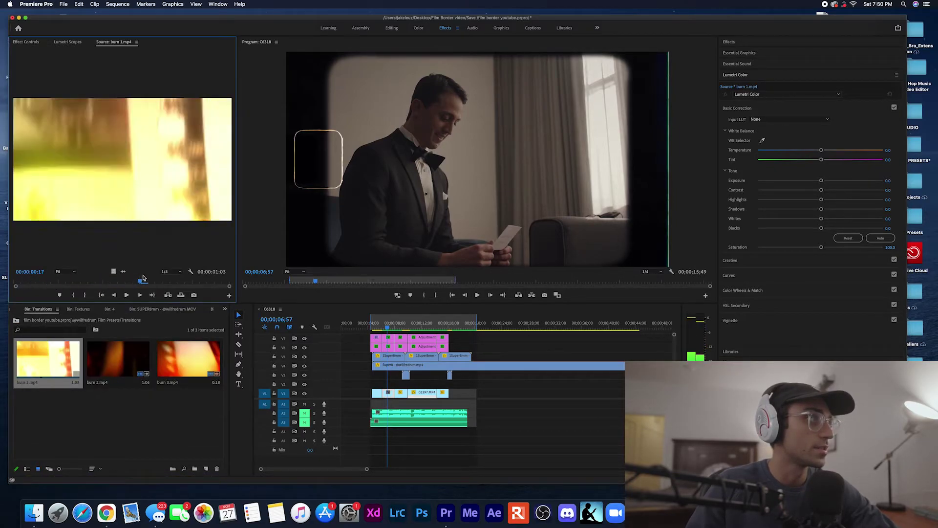
Mark burn 2.mp4 with an out point at 1:01 and place it on V3 over the groom
double_click(106, 355)
drag(62, 282, 116, 282)
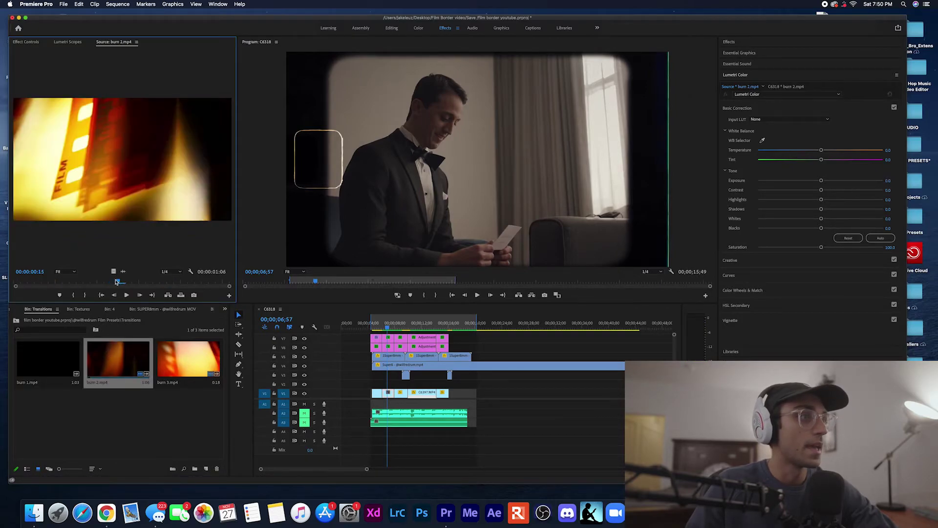
click(106, 365)
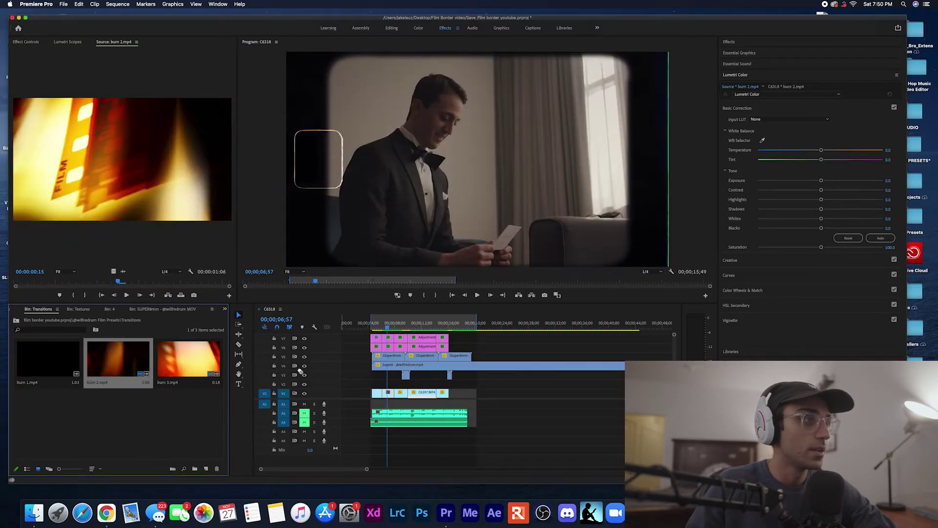
click(18, 281)
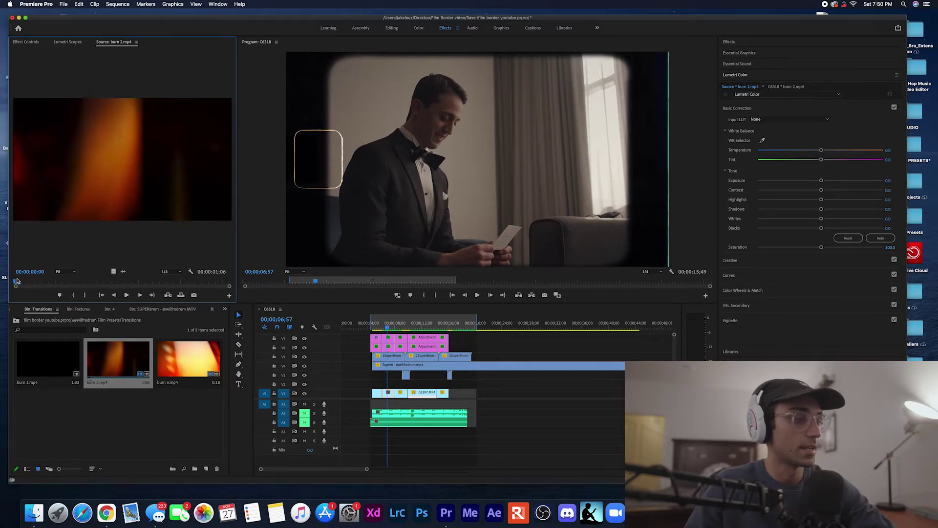
key(space)
key(o)
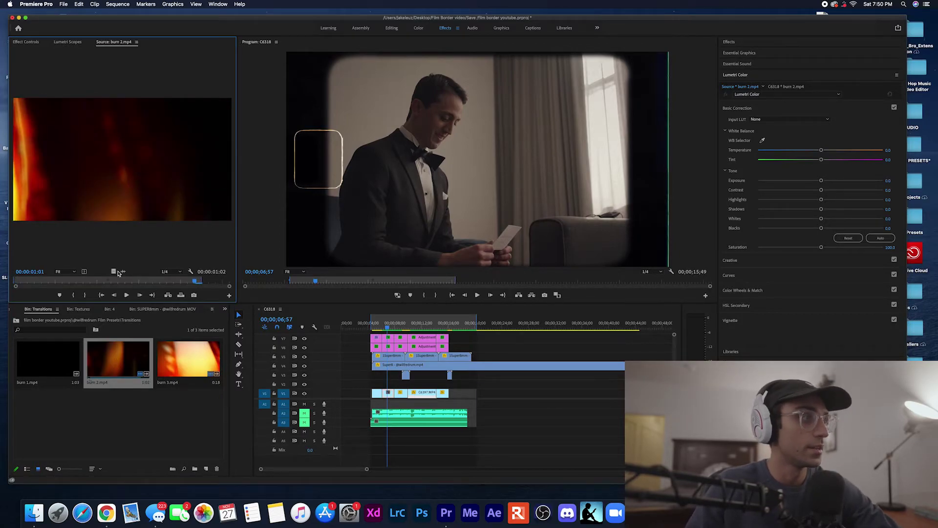
mouse_move(189, 303)
mouse_down()
mouse_move(390, 384)
mouse_move(386, 376)
mouse_up()
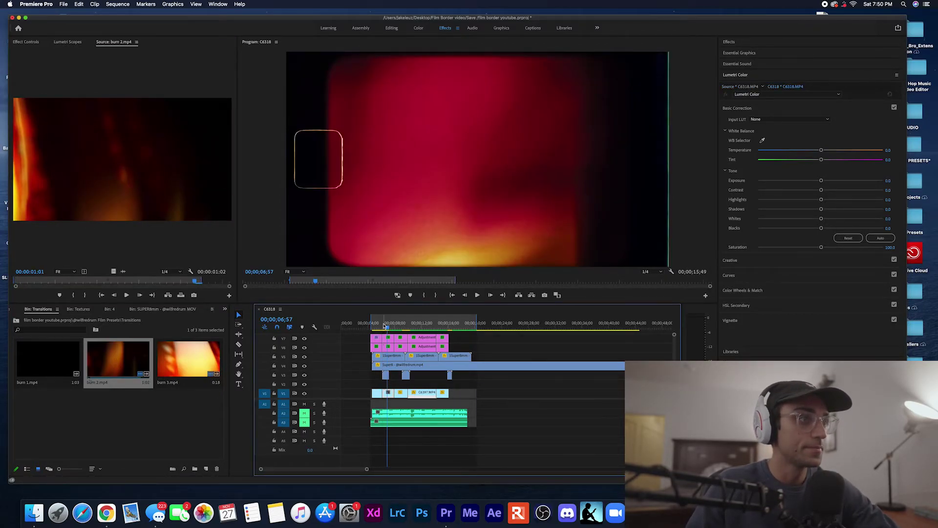
Set the burn 2 clip's Opacity blend mode to Screen over the groom footage
click(27, 41)
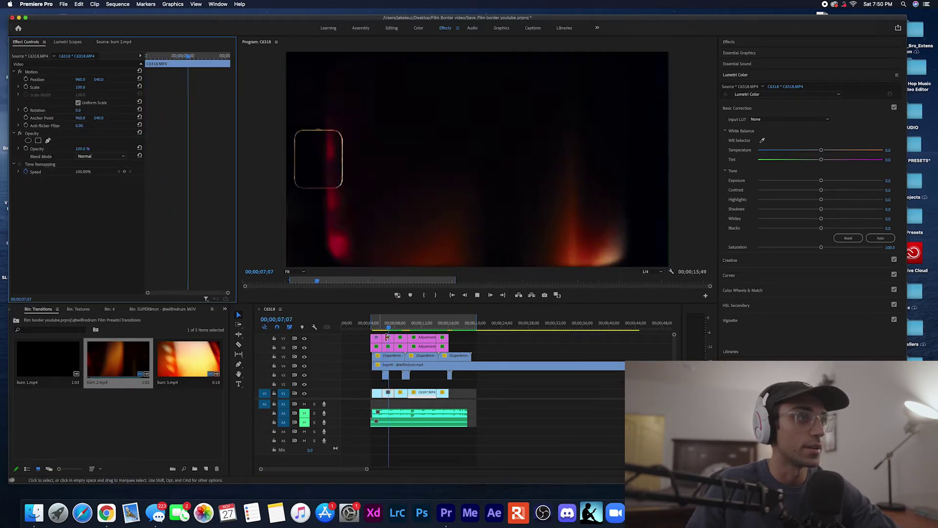
click(388, 344)
click(386, 376)
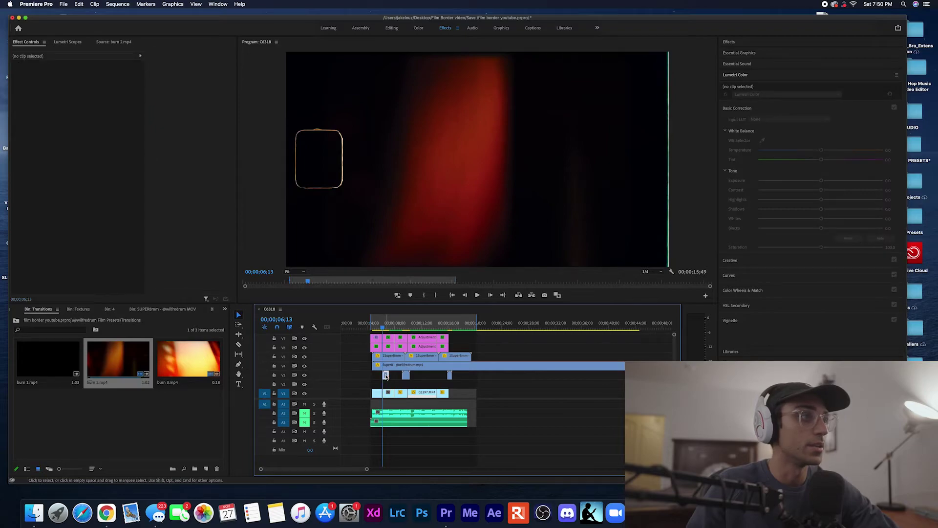
click(101, 155)
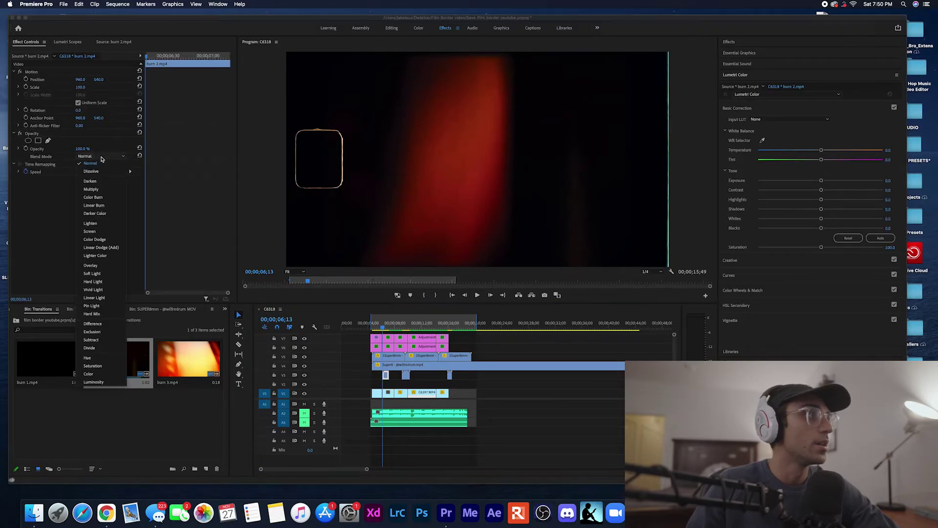
click(100, 231)
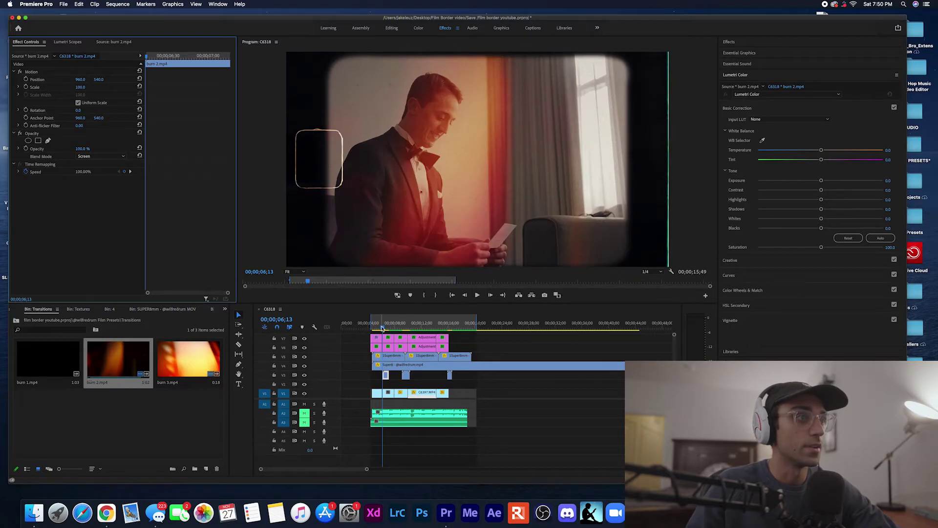
drag(381, 327, 376, 326)
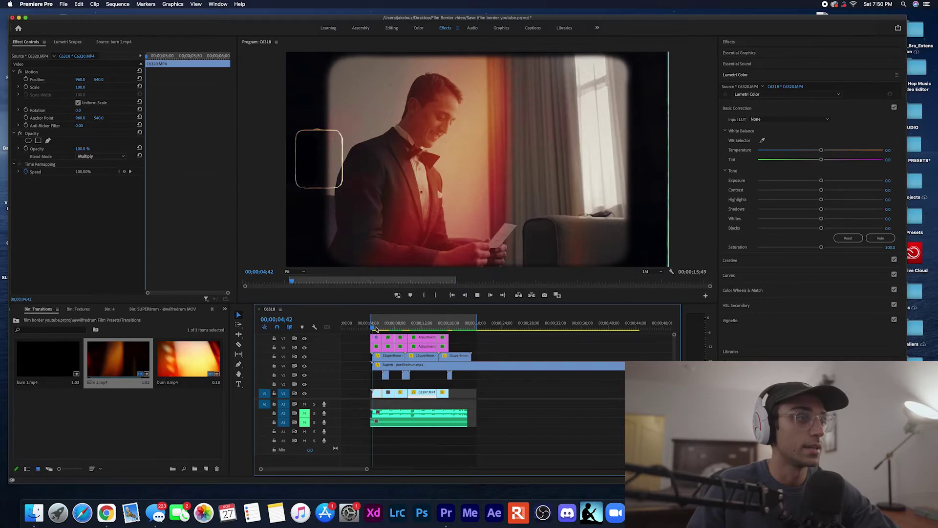
drag(372, 328, 379, 329)
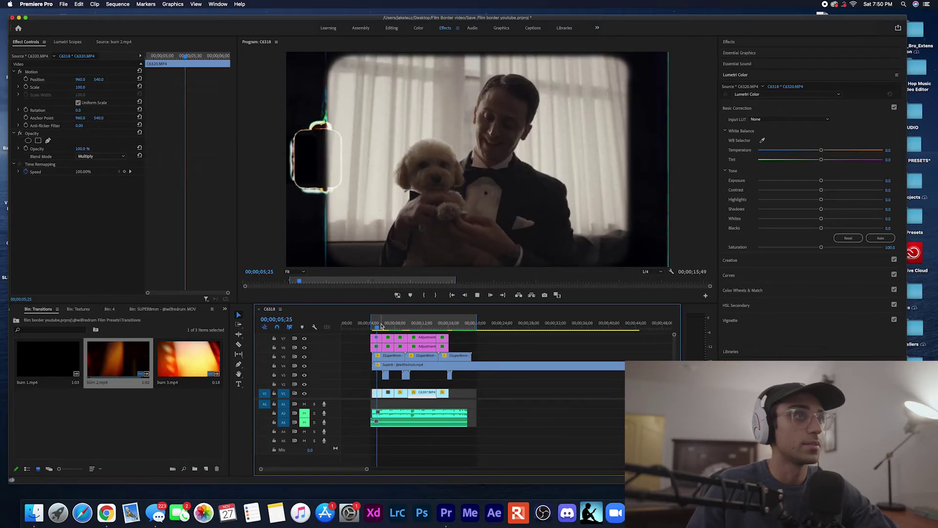
key(Return)
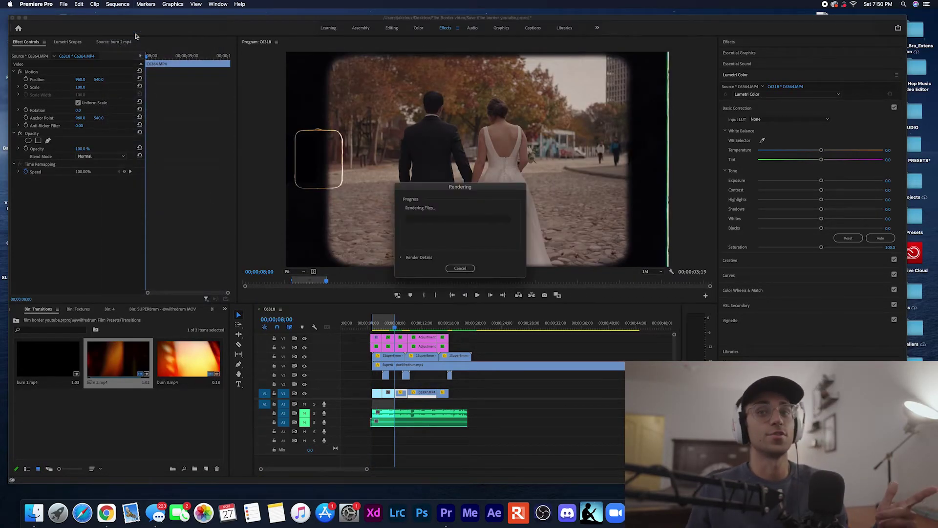
key(Escape)
click(375, 327)
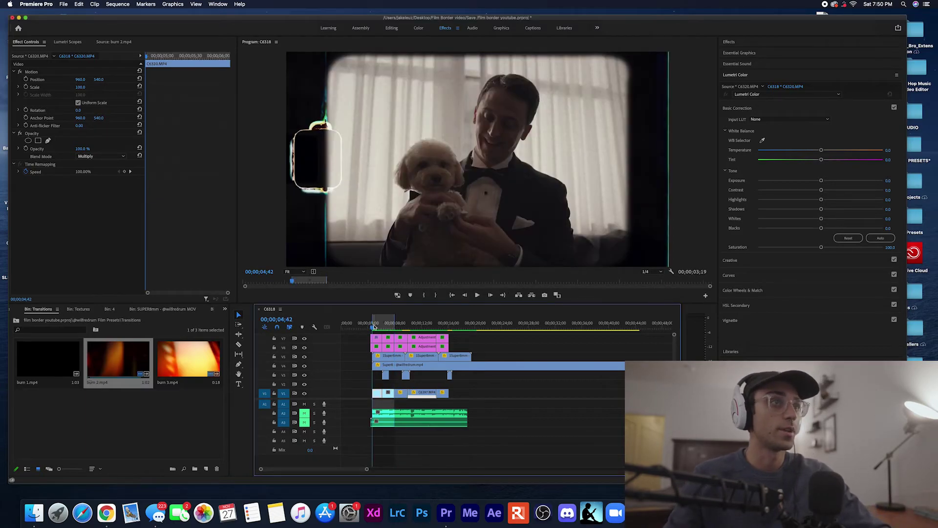
key(space)
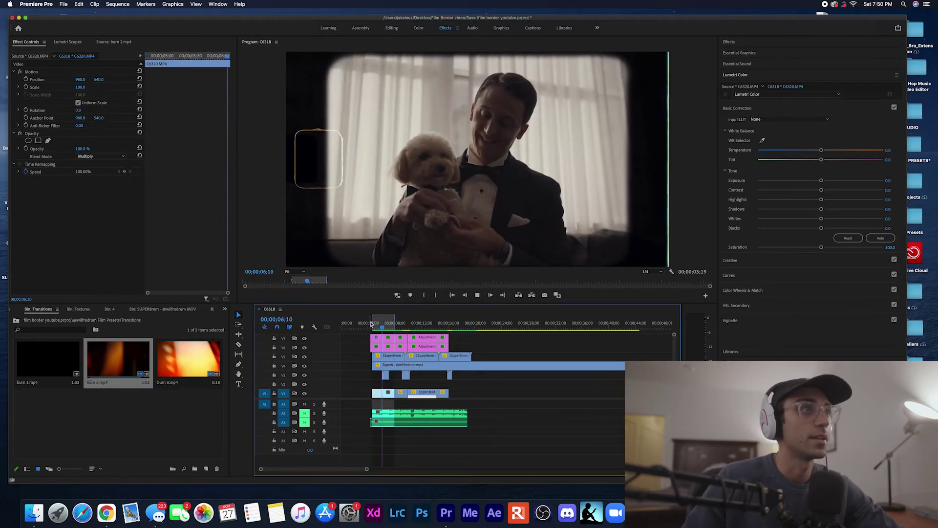